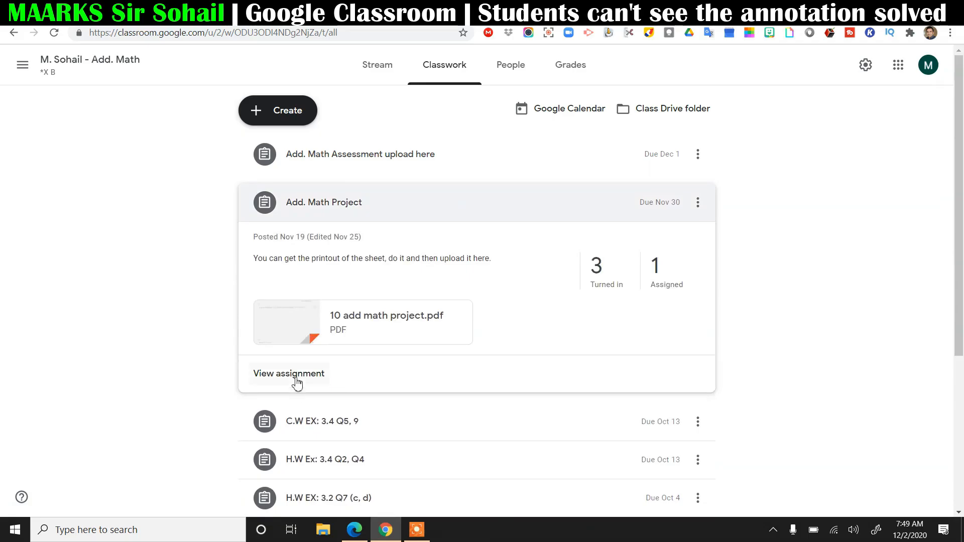
# Step: Open the first turned-in submission of the Add. Math Project assignment and draw a red tick beside the logarithm working on page 2
pyautogui.click(295, 378)
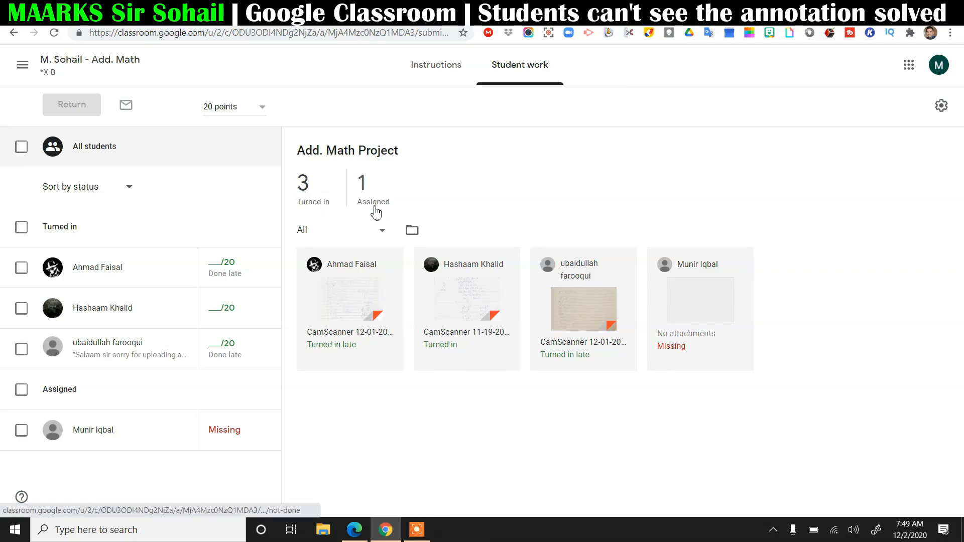
pyautogui.click(355, 301)
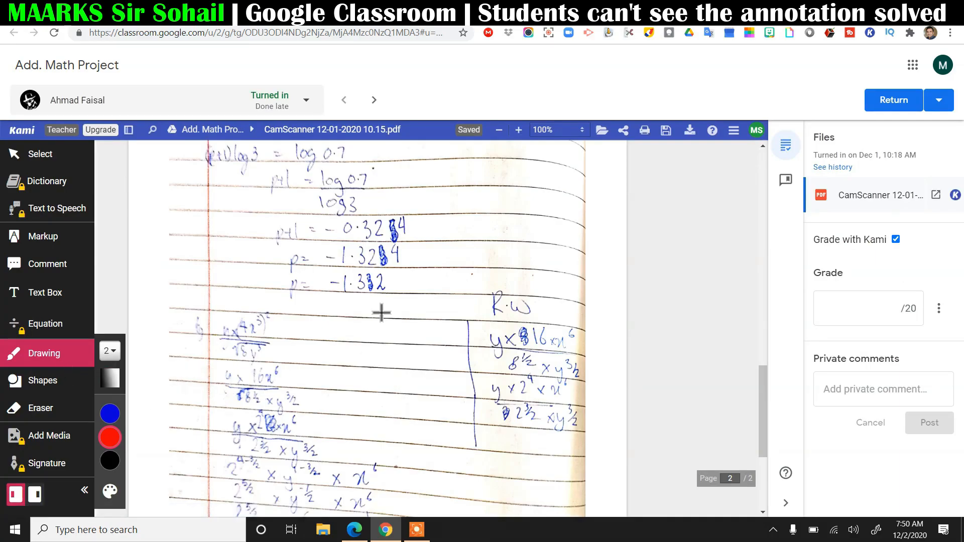
pyautogui.scroll(5, 411, 301)
pyautogui.scroll(-2, 426, 422)
pyautogui.click(426, 315)
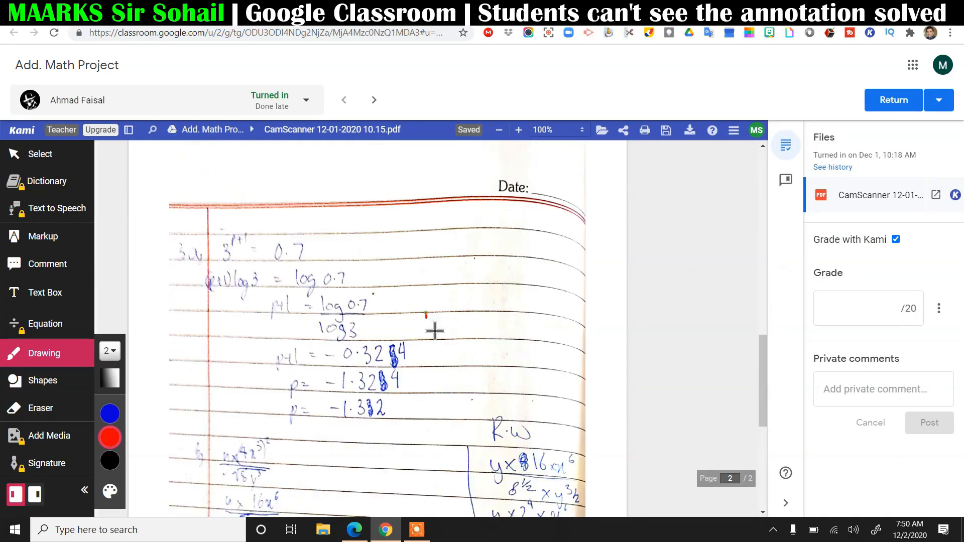
pyautogui.moveTo(429, 308)
pyautogui.mouseDown()
pyautogui.moveTo(462, 280)
pyautogui.moveTo(526, 255)
pyautogui.mouseUp()
# Step: Review the rest of the submission, grade it 20 out of 20 and return it to the student
pyautogui.scroll(15, 499, 377)
pyautogui.scroll(-3, 494, 384)
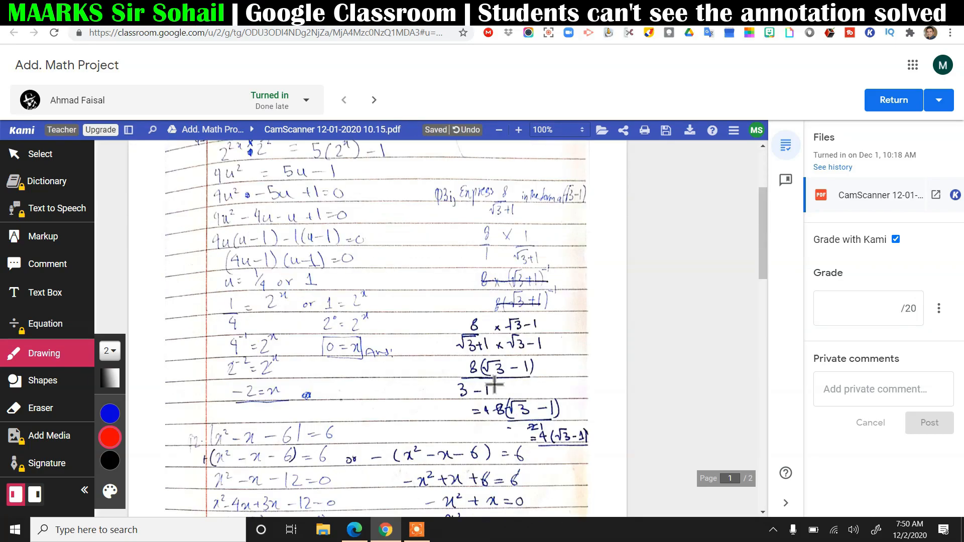
pyautogui.scroll(-5, 494, 384)
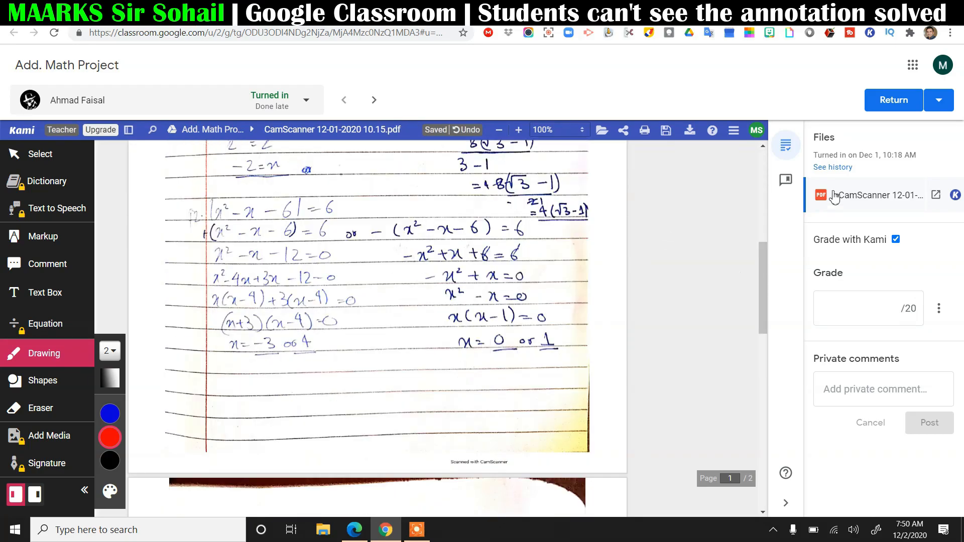
pyautogui.click(860, 301)
pyautogui.write('20')
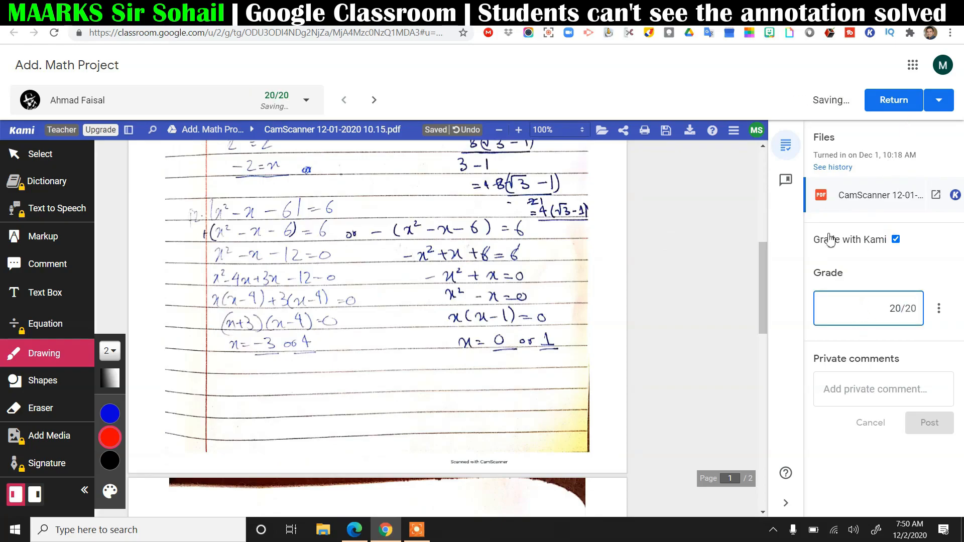
pyautogui.click(887, 103)
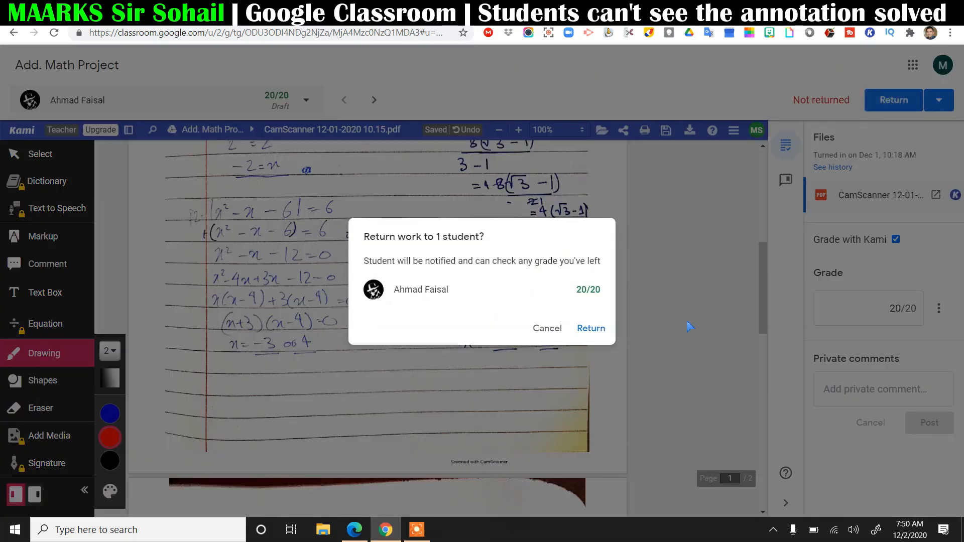
pyautogui.click(600, 329)
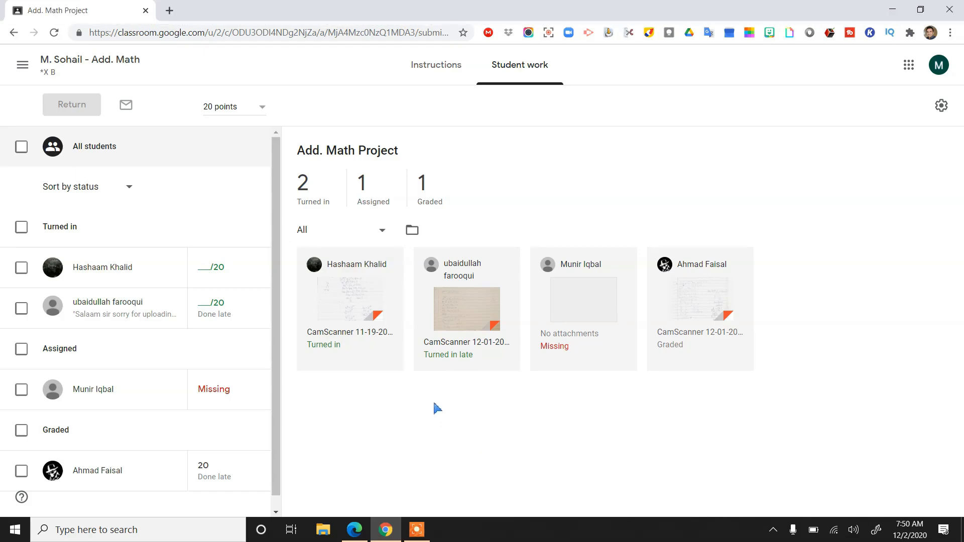
# Step: Open each of the three student submissions that have attachments in its own new browser tab
pyautogui.rightClick(338, 303)
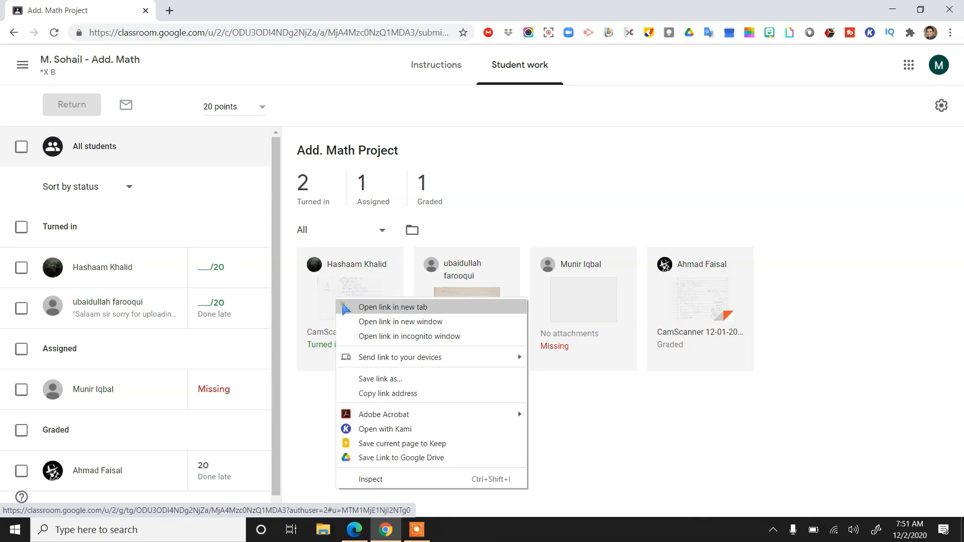
pyautogui.click(346, 307)
pyautogui.rightClick(461, 314)
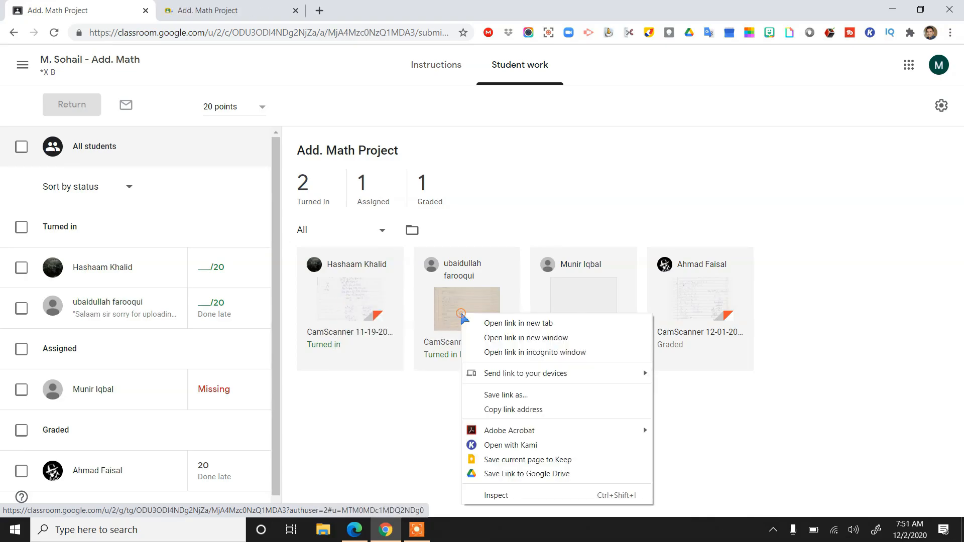
pyautogui.click(472, 324)
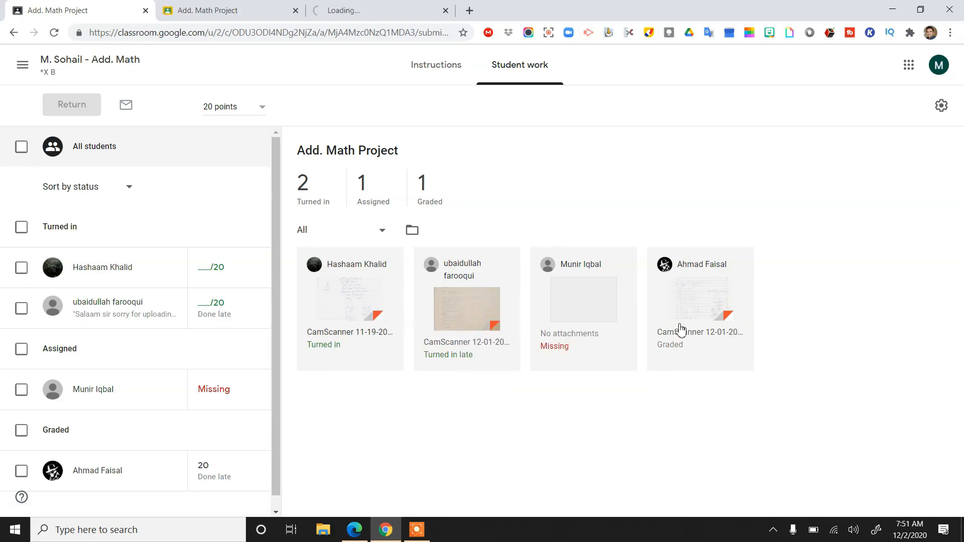
pyautogui.rightClick(682, 301)
pyautogui.click(691, 312)
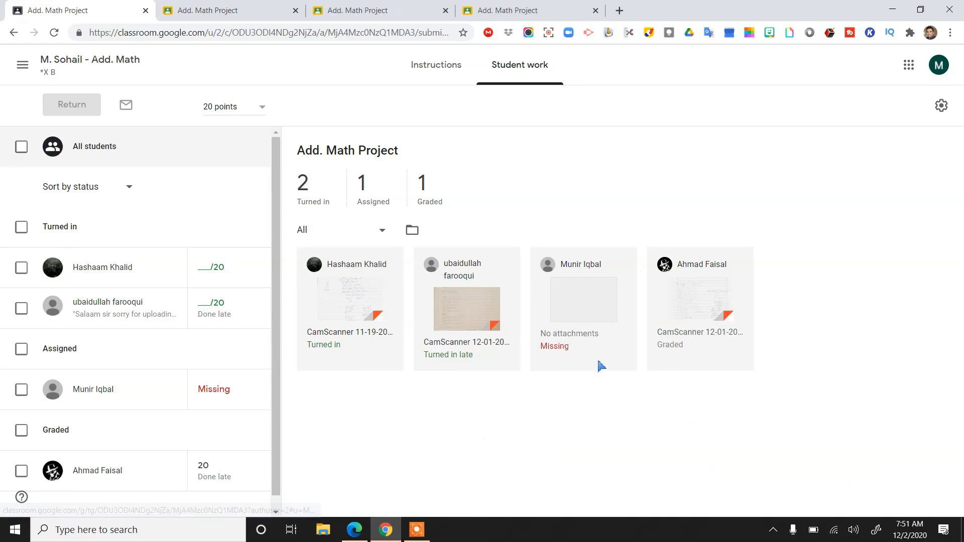
# Step: Look through the newly opened submission tabs to check that the students' PDF files load for annotation
pyautogui.click(225, 11)
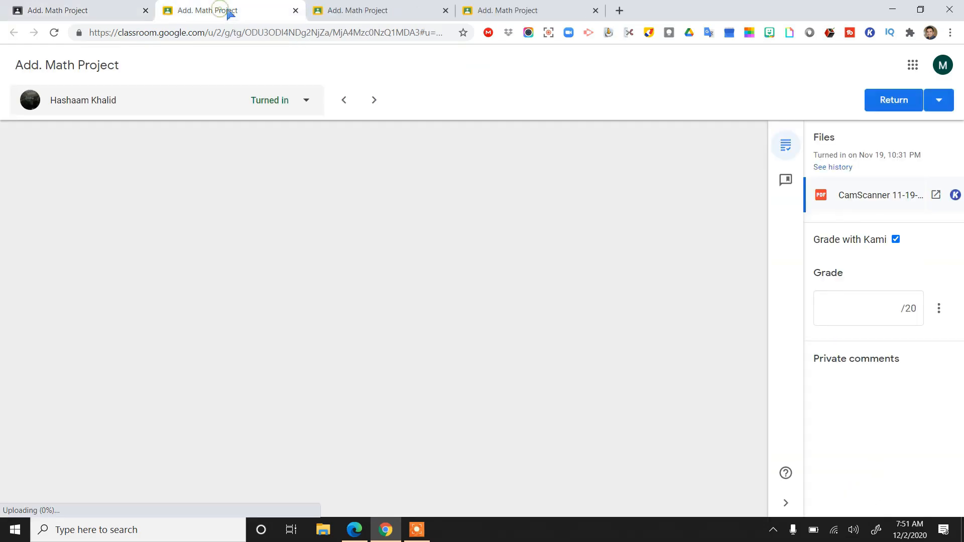
pyautogui.click(332, 11)
pyautogui.click(507, 10)
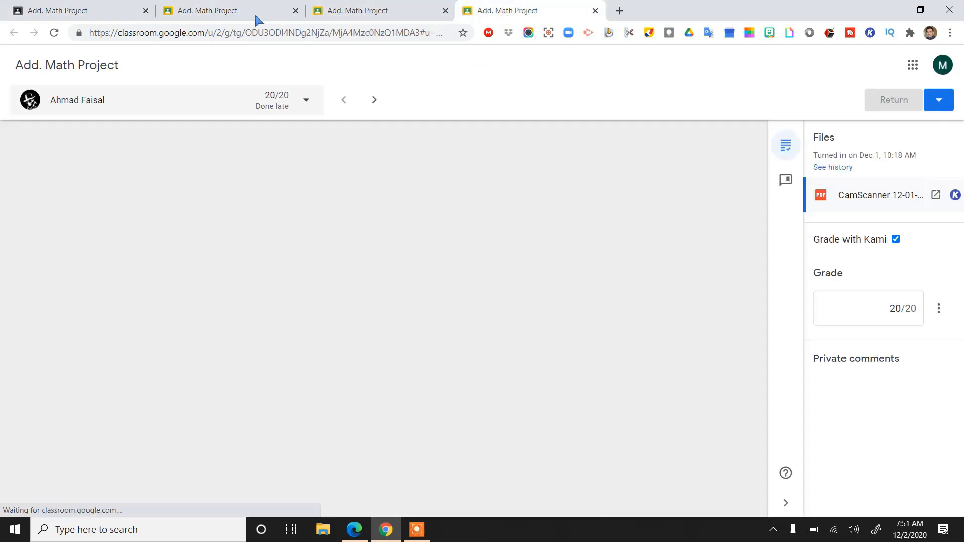
pyautogui.click(224, 10)
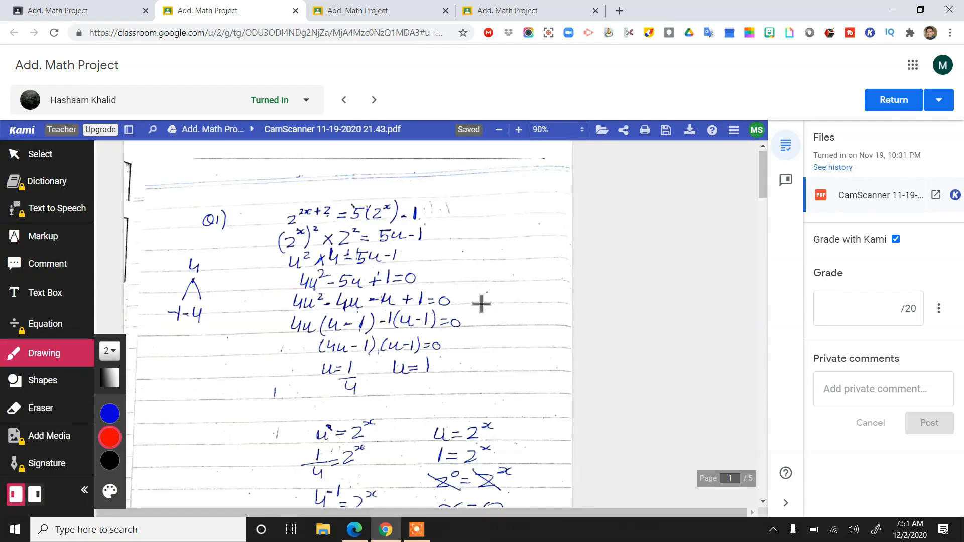
pyautogui.scroll(-15, 461, 383)
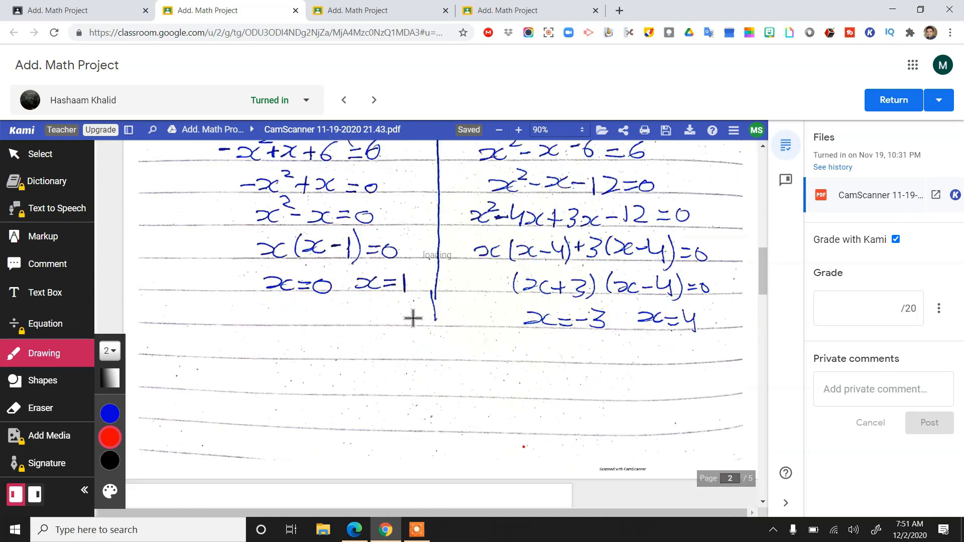
pyautogui.click(377, 10)
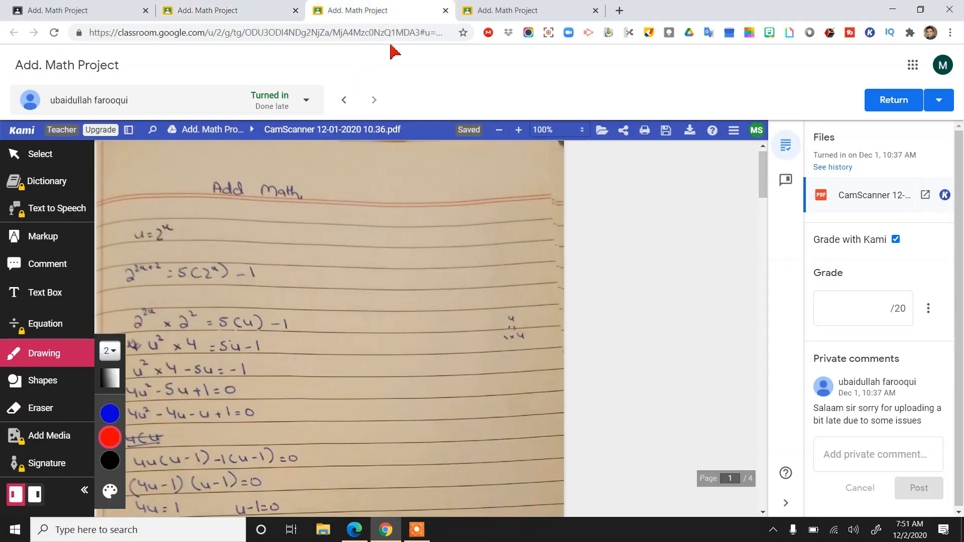
# Step: In CamScanner 11-19-2020 21.43.pdf, draw a red tick below the page 1 solution and circle the answer x = -3 on page 2
pyautogui.click(223, 9)
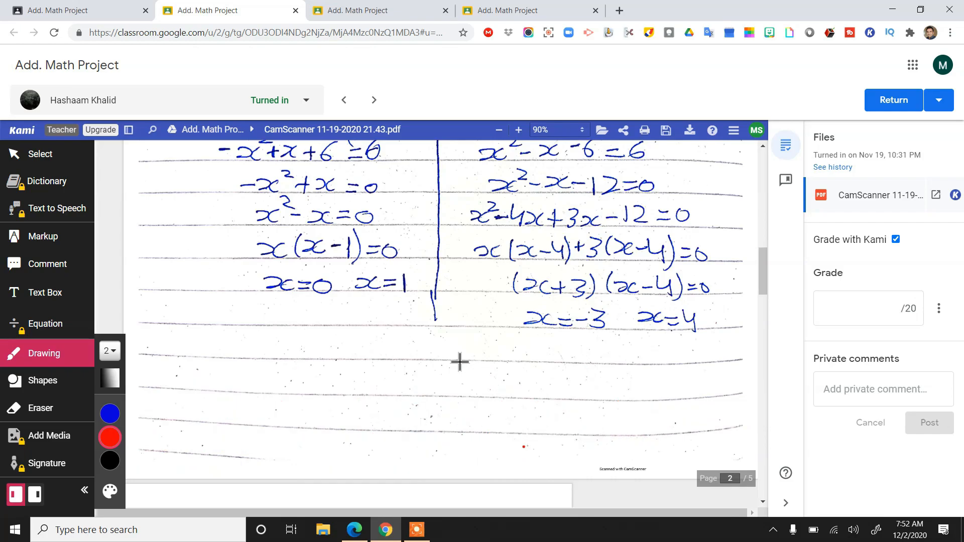
pyautogui.scroll(10, 535, 374)
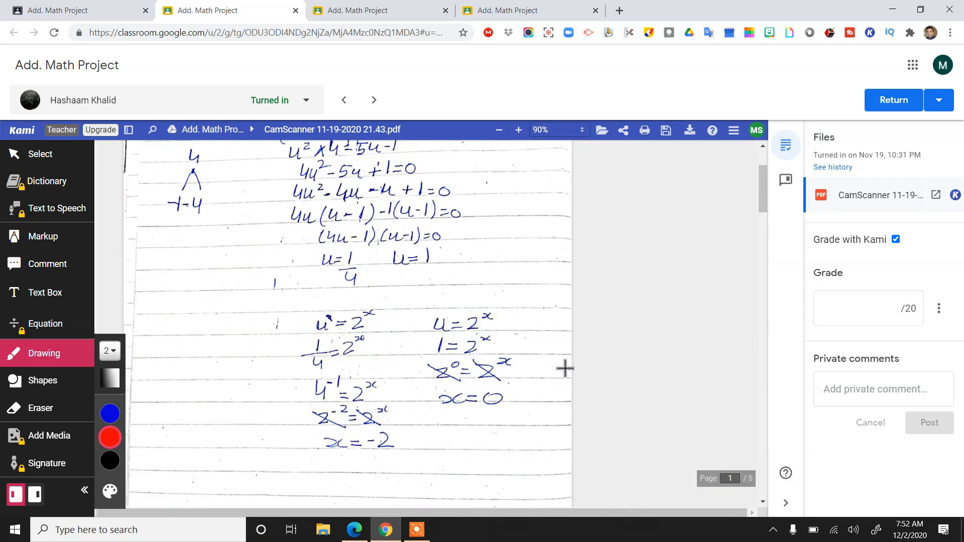
pyautogui.scroll(3, 565, 369)
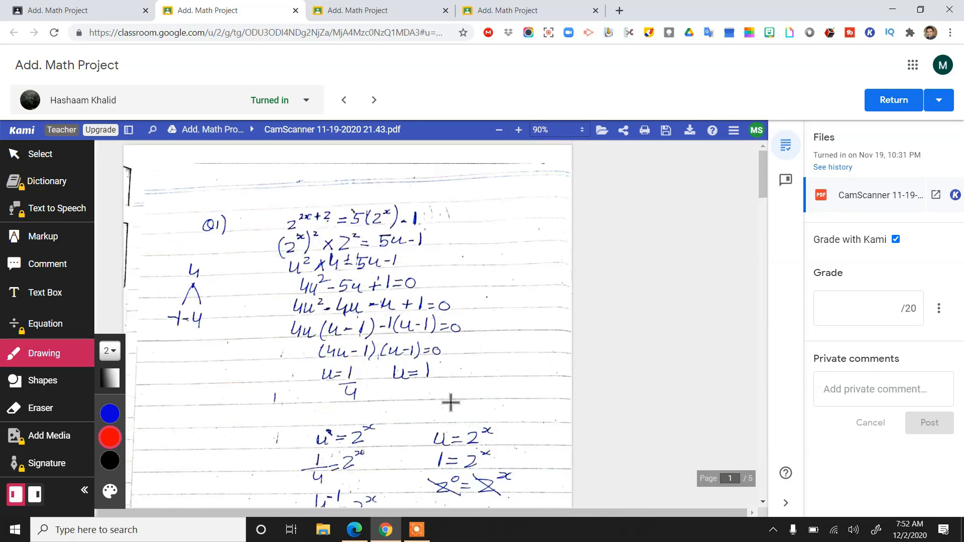
pyautogui.scroll(-6, 450, 402)
pyautogui.moveTo(316, 303)
pyautogui.mouseDown()
pyautogui.moveTo(399, 300)
pyautogui.moveTo(393, 295)
pyautogui.mouseUp()
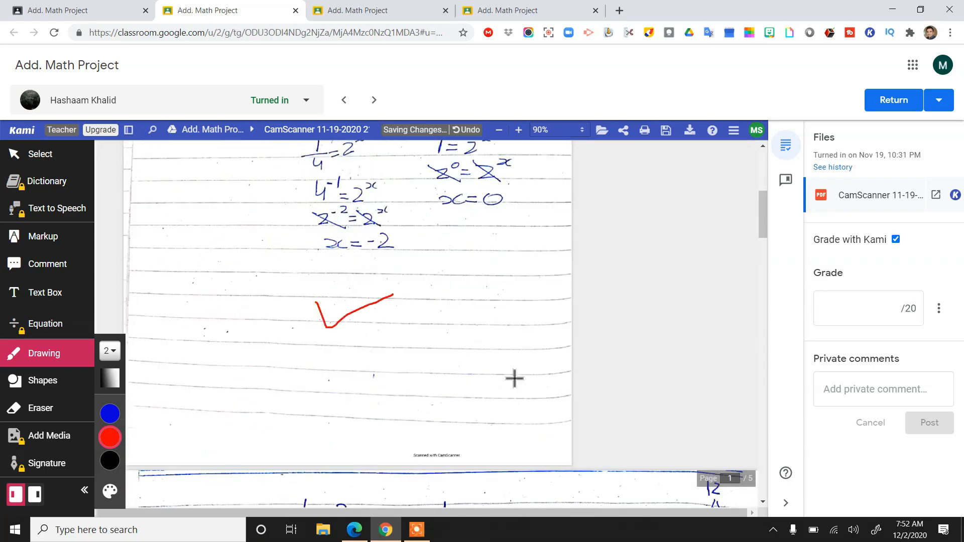
pyautogui.scroll(-10, 512, 374)
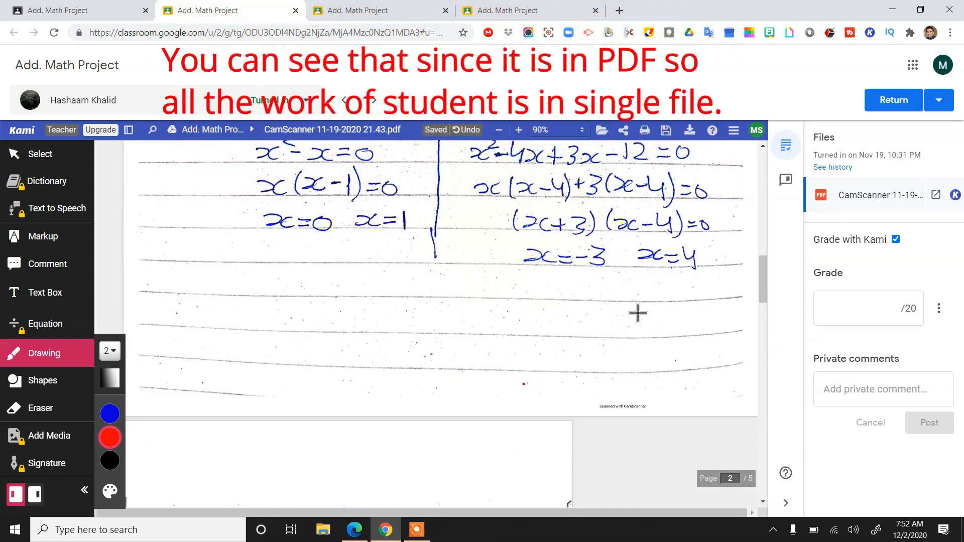
pyautogui.moveTo(626, 261)
pyautogui.mouseDown()
pyautogui.moveTo(523, 266)
pyautogui.moveTo(625, 284)
pyautogui.moveTo(625, 247)
pyautogui.mouseUp()
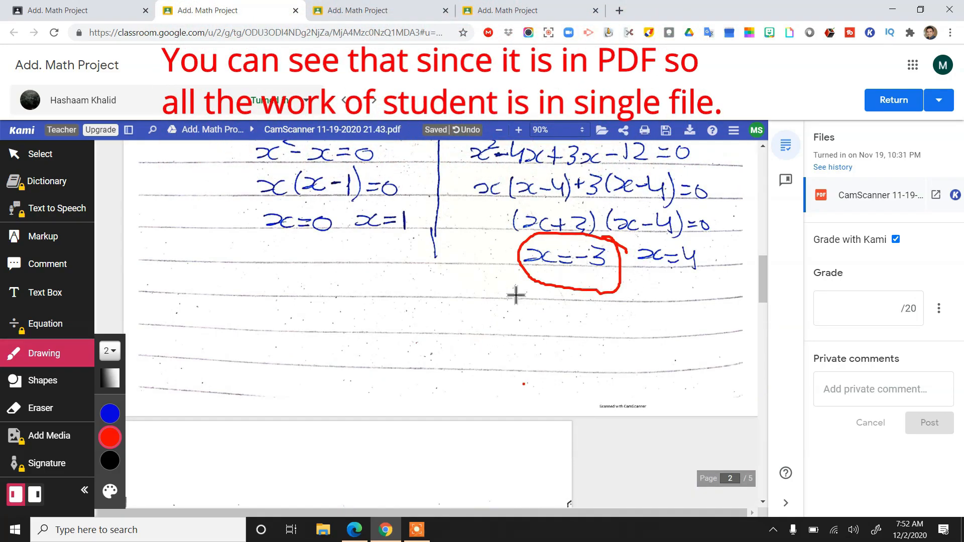
# Step: Draw red ticks at the final answers on pages 3 and 5 of the same submission
pyautogui.scroll(-15, 525, 342)
pyautogui.moveTo(360, 228); pyautogui.dragTo(465, 213)
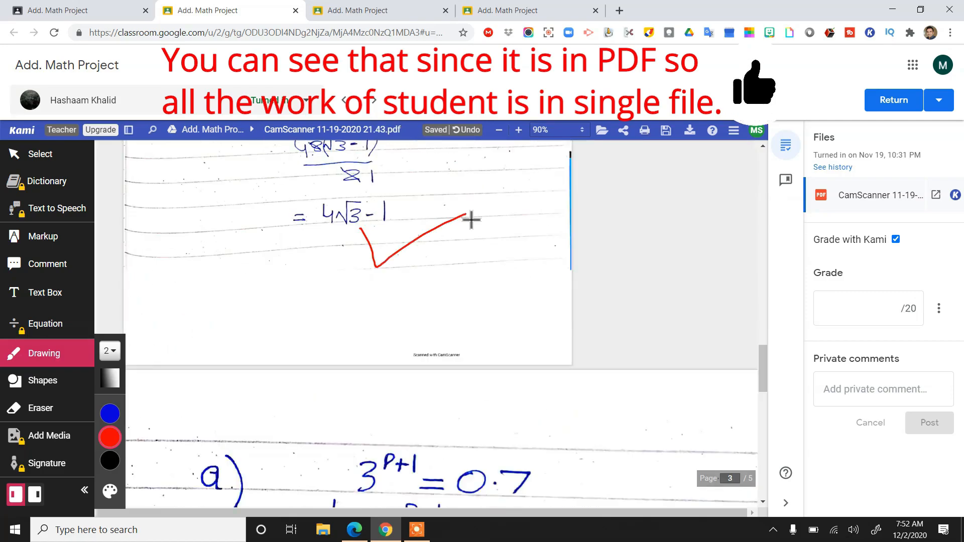
pyautogui.scroll(-15, 553, 343)
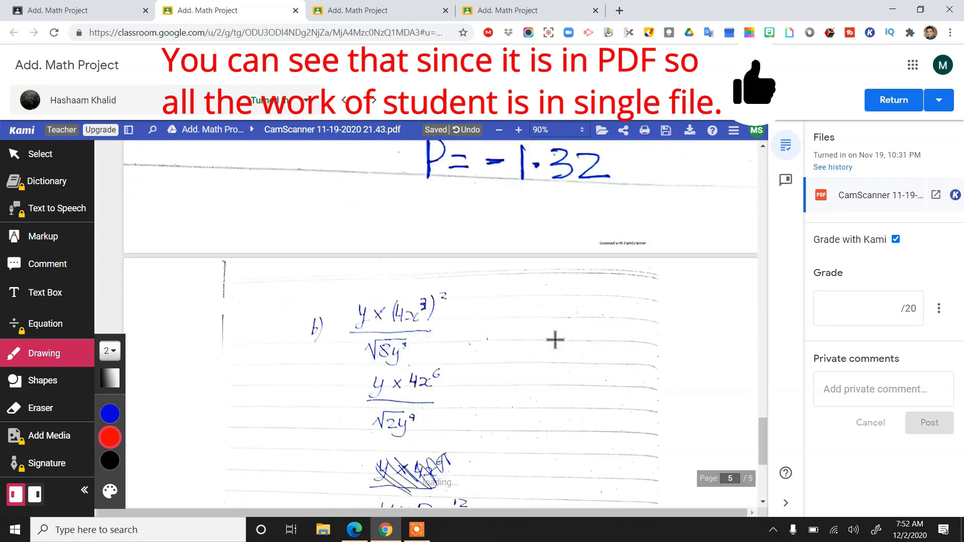
pyautogui.scroll(-5, 554, 341)
pyautogui.moveTo(478, 423); pyautogui.dragTo(646, 371)
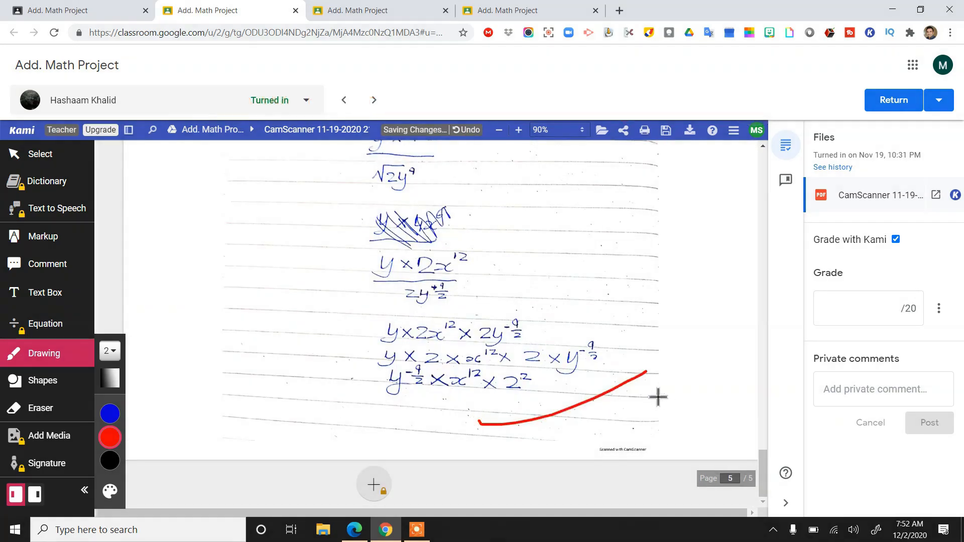
# Step: Grade the CamScanner 11-19-2020 submission 18 out of 20 and return it to the student
pyautogui.click(856, 311)
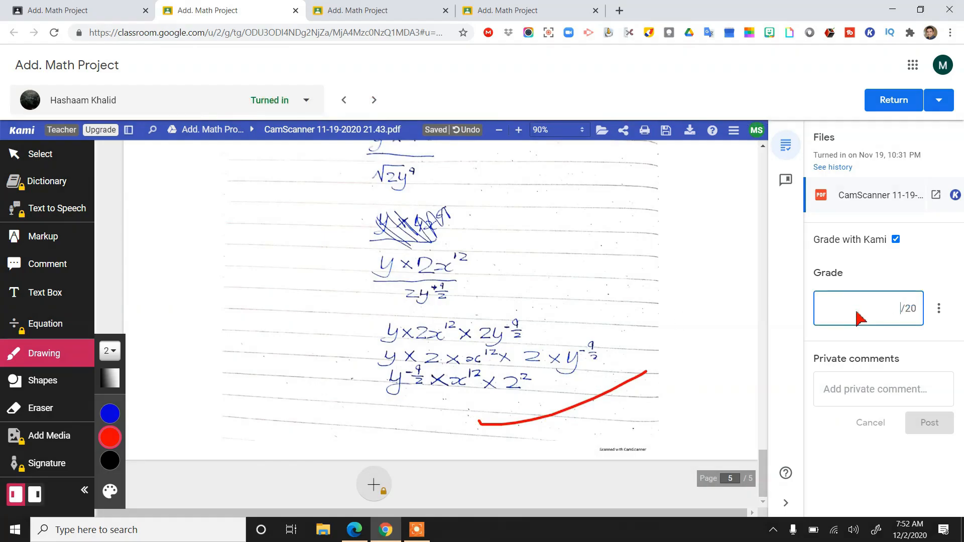
pyautogui.write('18')
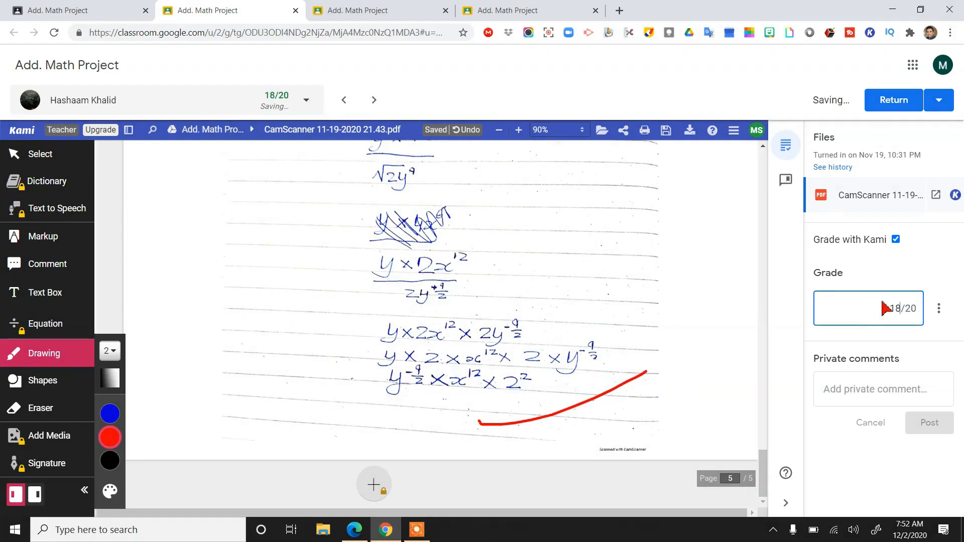
pyautogui.click(892, 100)
pyautogui.click(590, 329)
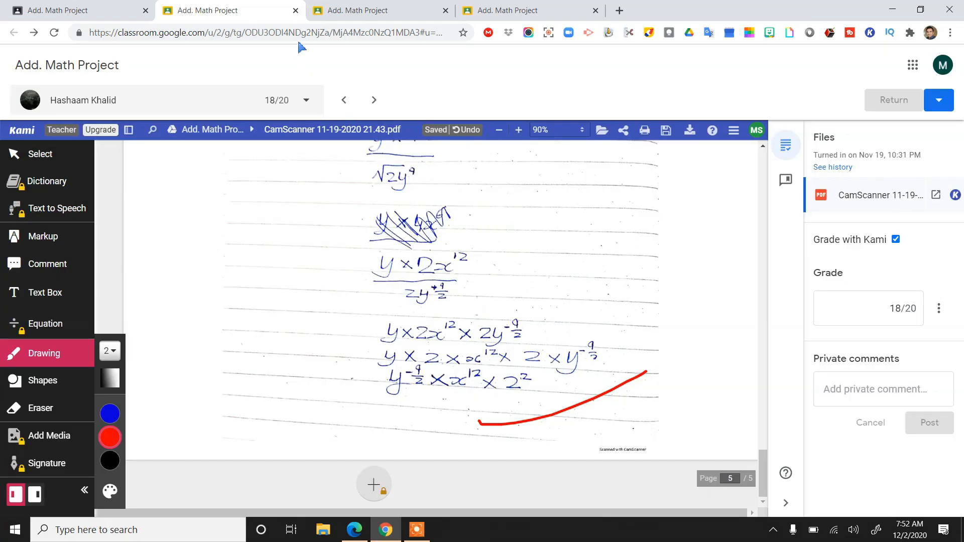
# Step: In CamScanner 12-01-2020 10.36.pdf, draw red ticks between the page 1 solutions and below the final answers on page 2
pyautogui.click(378, 16)
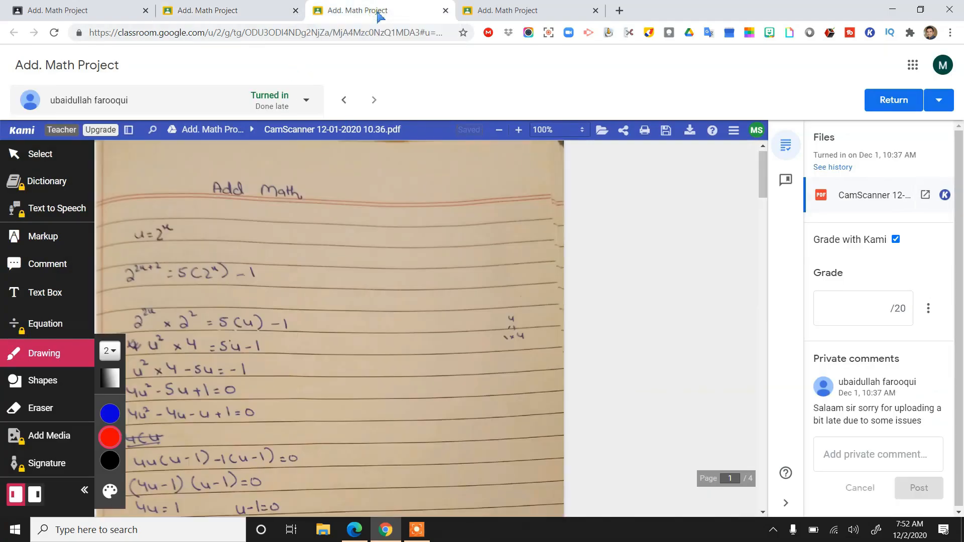
pyautogui.scroll(-5, 374, 379)
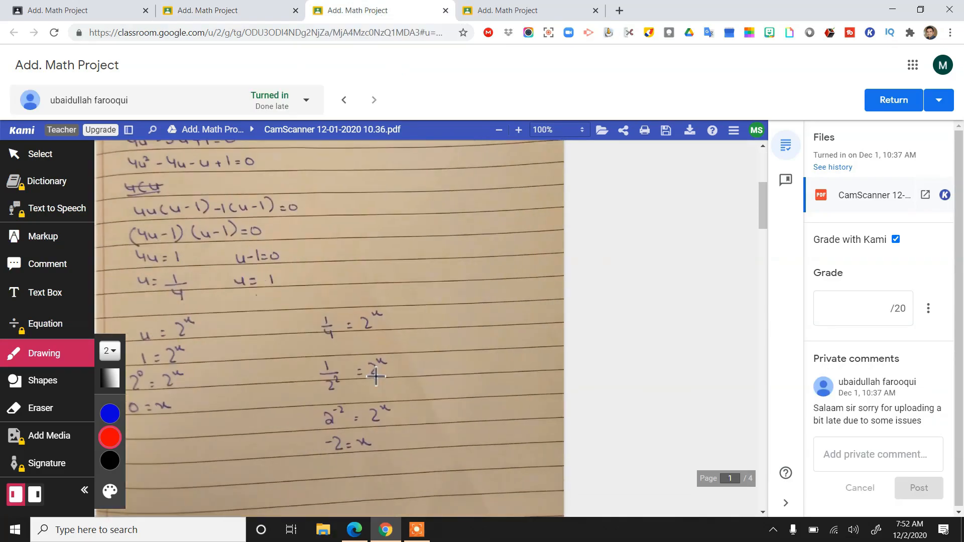
pyautogui.scroll(-1, 317, 313)
pyautogui.moveTo(241, 295); pyautogui.dragTo(299, 281)
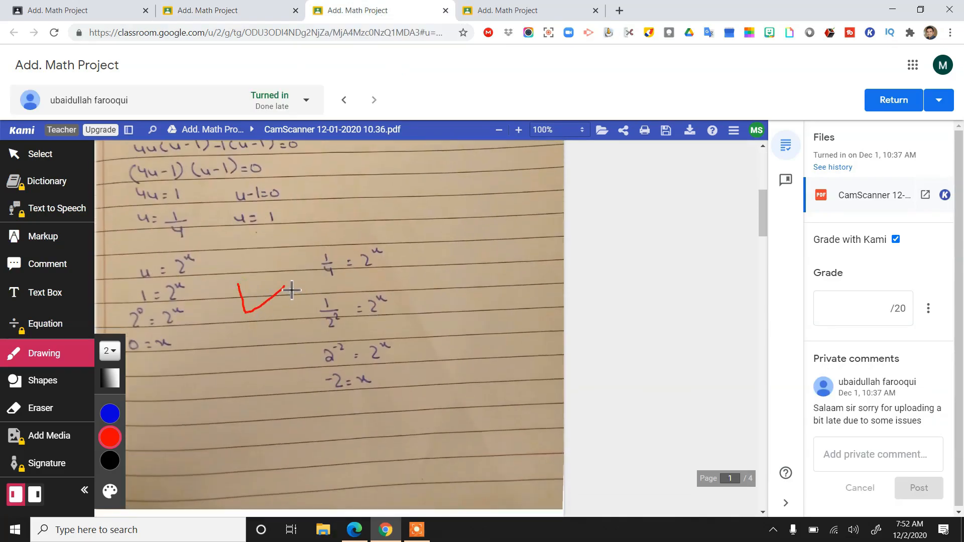
pyautogui.scroll(-8, 376, 371)
pyautogui.scroll(-9, 377, 371)
pyautogui.moveTo(342, 312)
pyautogui.mouseDown()
pyautogui.moveTo(346, 330)
pyautogui.moveTo(562, 220)
pyautogui.mouseUp()
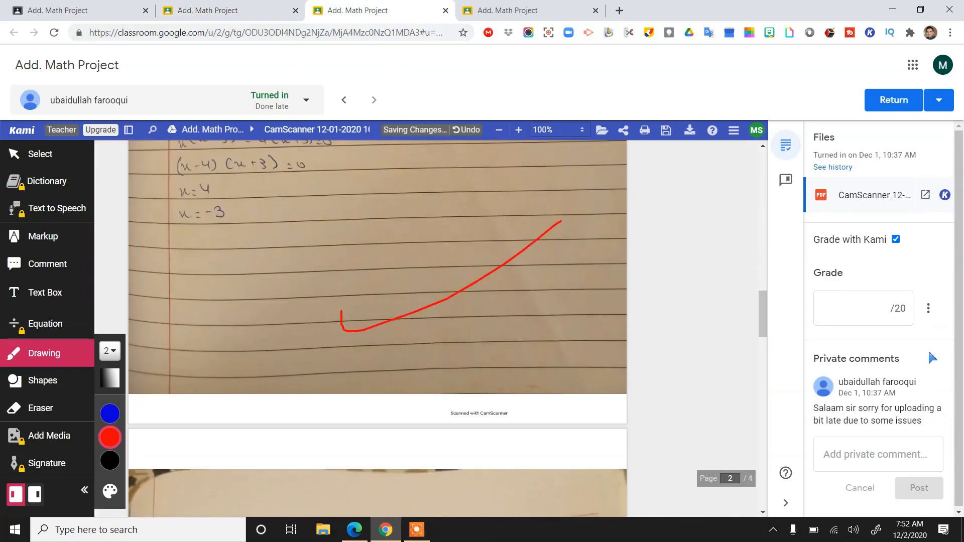
# Step: Grade the CamScanner 12-01-2020 10.36 submission 19 out of 20 and return it to the student
pyautogui.click(872, 314)
pyautogui.write('19')
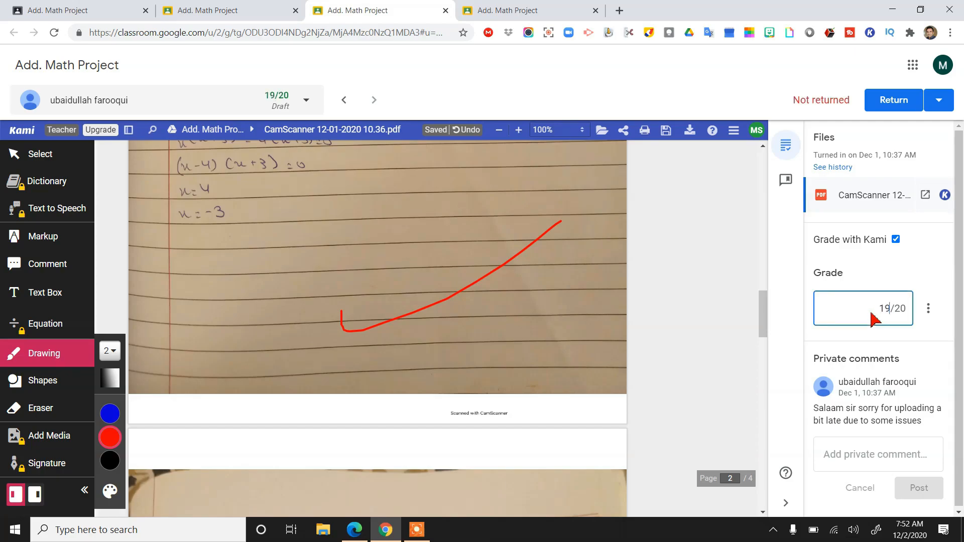
pyautogui.click(894, 106)
pyautogui.click(588, 329)
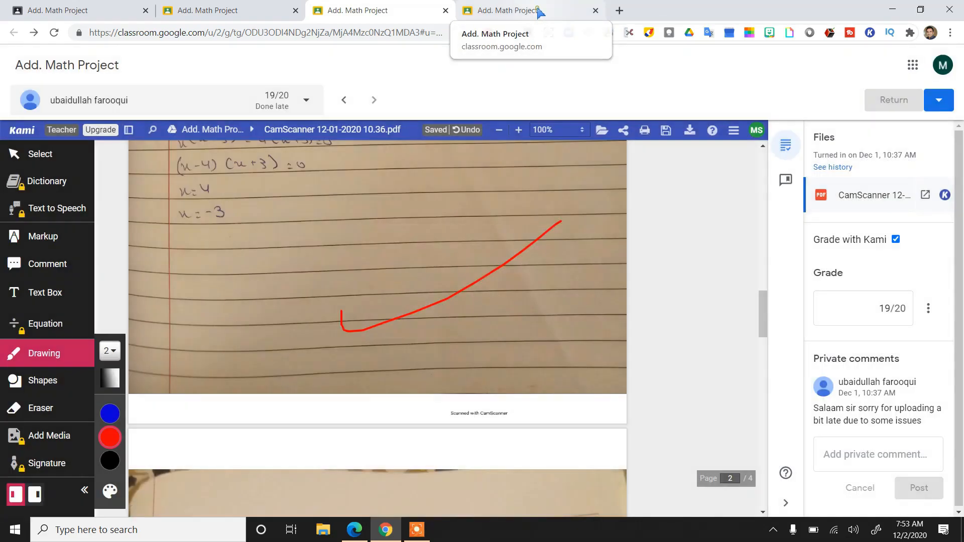
# Step: Switch to the CamScanner 12-01-2020 10.15 submission and review the red ticks on both of its pages
pyautogui.click(539, 12)
pyautogui.scroll(-15, 520, 355)
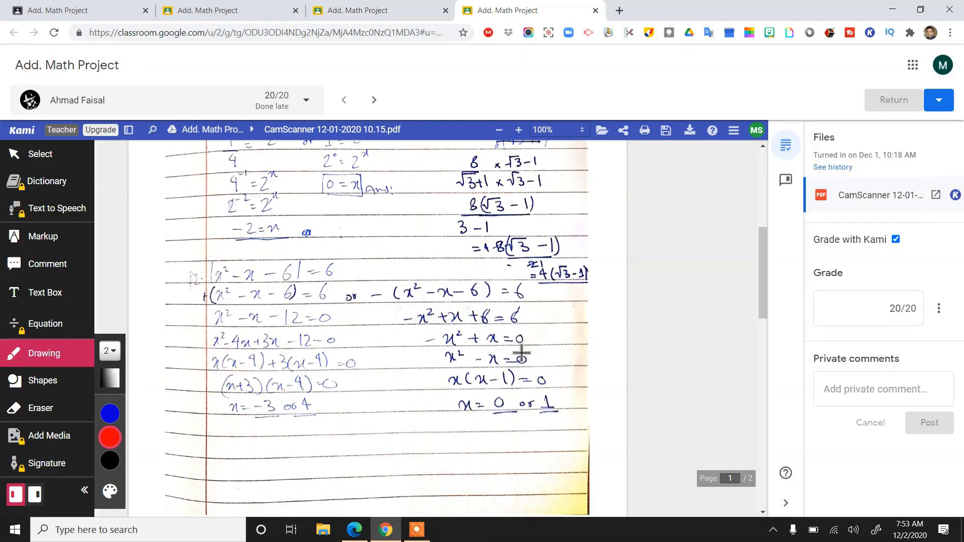
pyautogui.scroll(10, 465, 327)
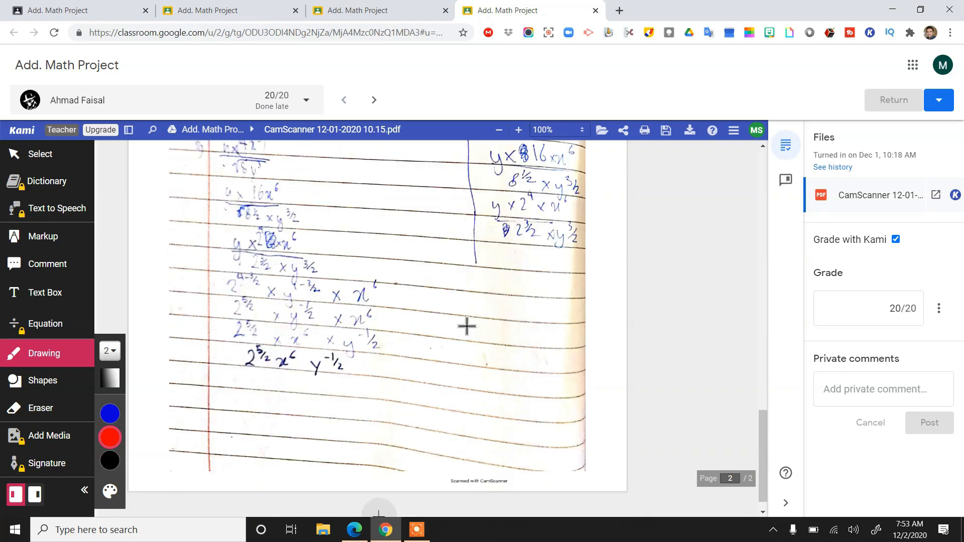
pyautogui.scroll(5, 466, 333)
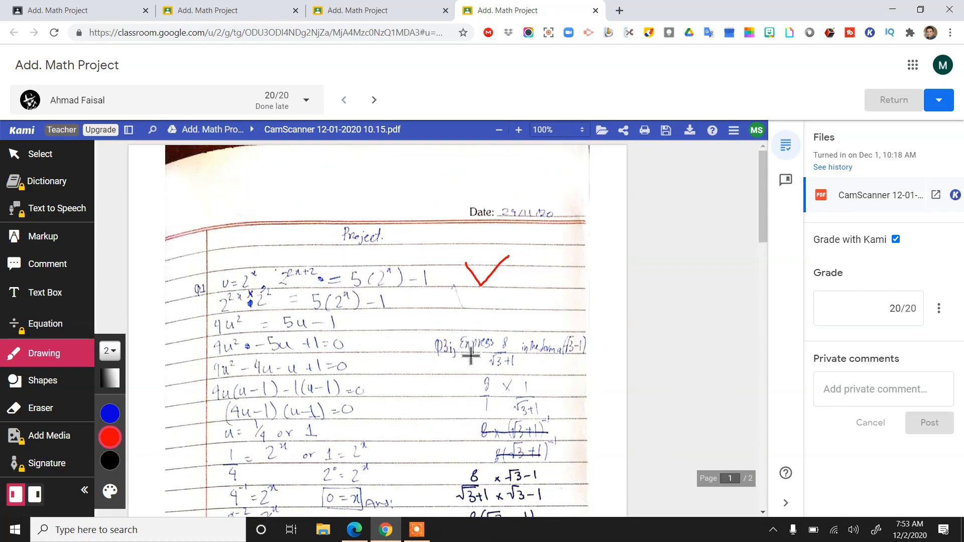
pyautogui.scroll(-3, 471, 356)
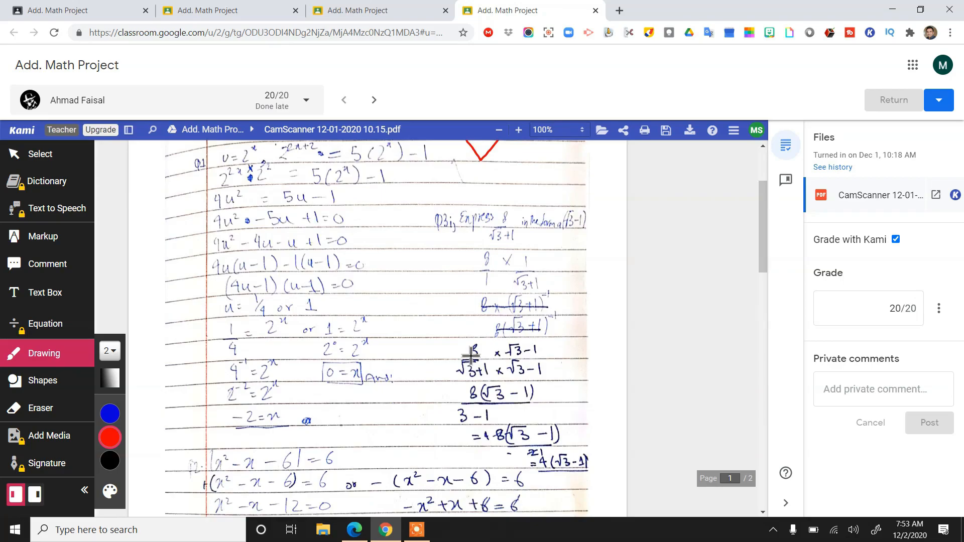
pyautogui.scroll(2, 467, 357)
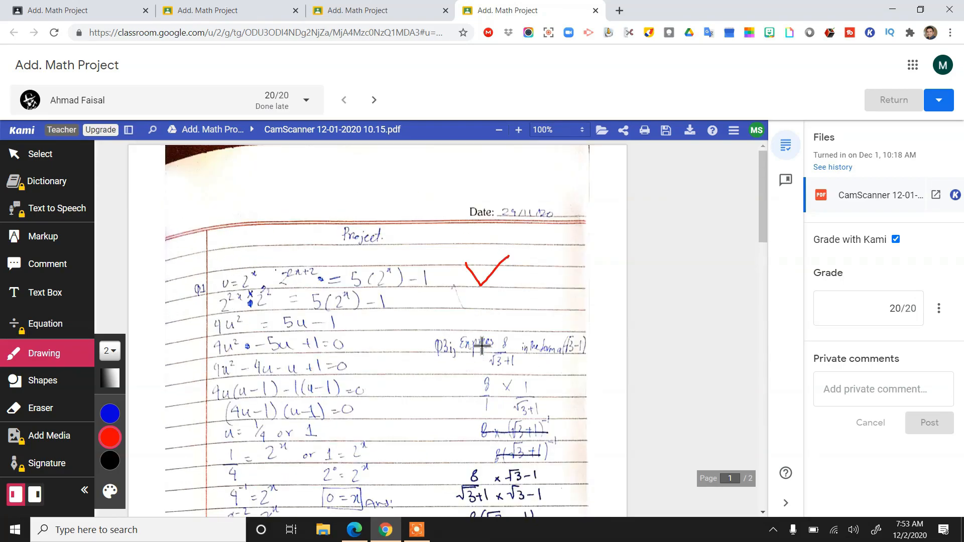
pyautogui.scroll(-3, 482, 345)
pyautogui.scroll(-10, 482, 345)
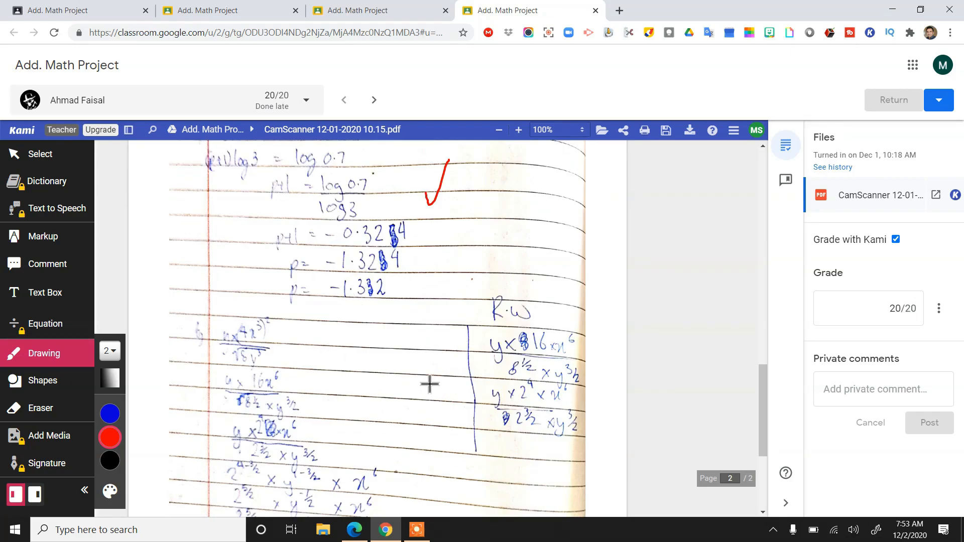
pyautogui.scroll(-5, 429, 385)
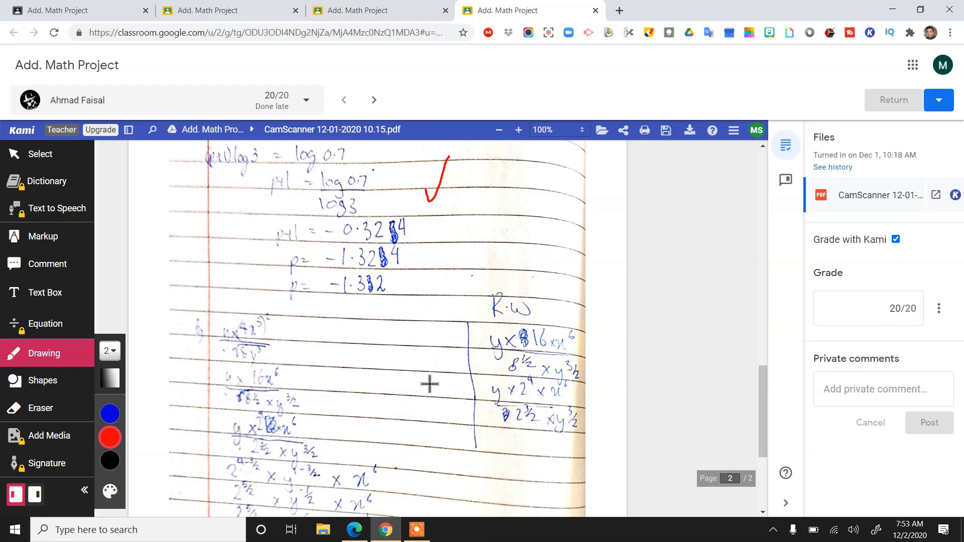
pyautogui.scroll(20, 429, 384)
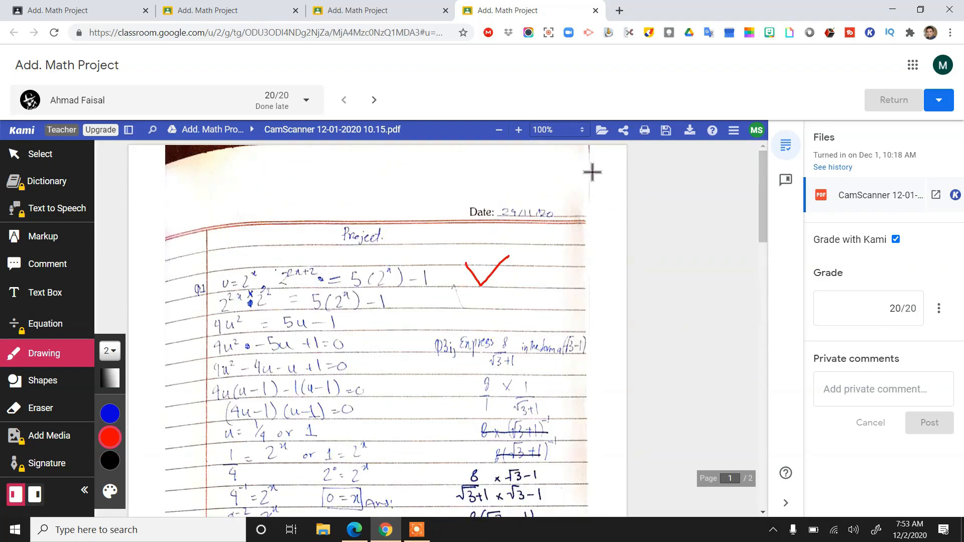
# Step: Check the Google Drive save status and Auto Save option of CamScanner 12-01-2020 10.15.pdf
pyautogui.click(666, 132)
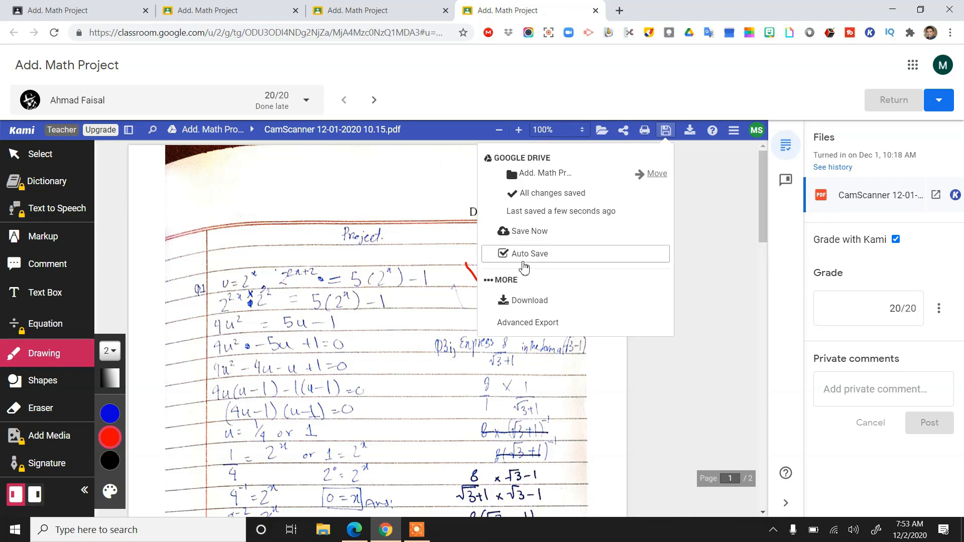
pyautogui.click(723, 377)
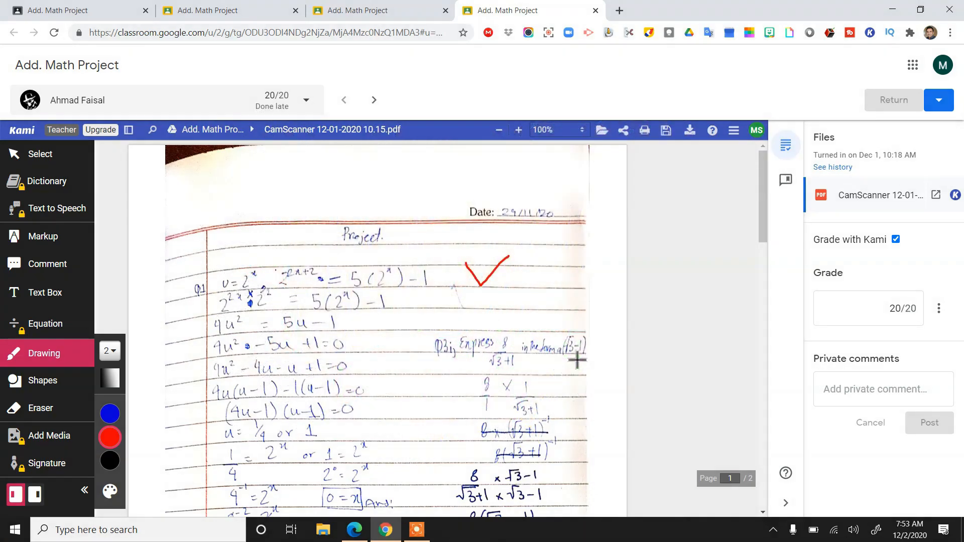
# Step: Close the three open submission tabs, leaving only the Student work overview of the Add. Math Project
pyautogui.click(258, 9)
pyautogui.click(296, 10)
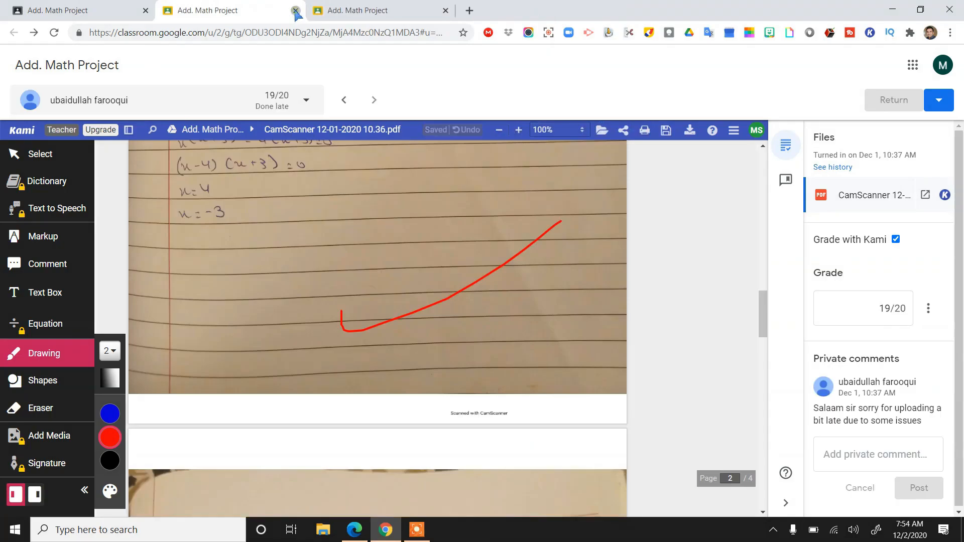
pyautogui.click(295, 10)
pyautogui.click(295, 10)
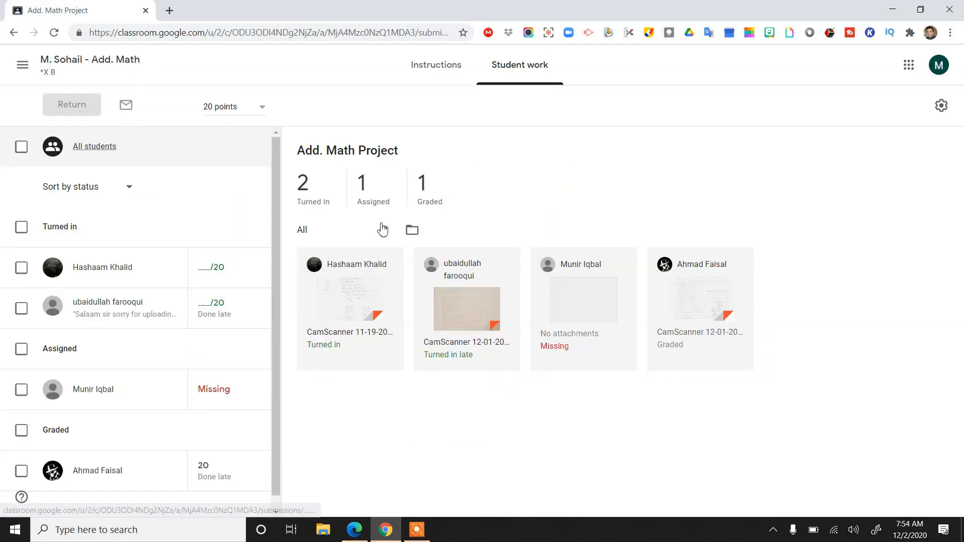